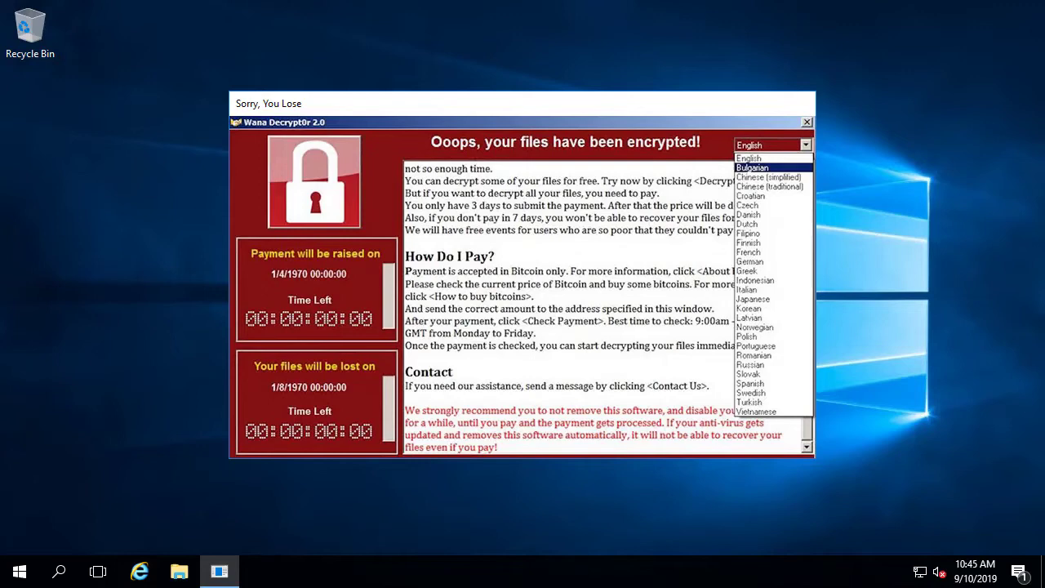
Run msconfig and configure the server's boot options for Safe boot with Active Directory repair
right_click(14, 575)
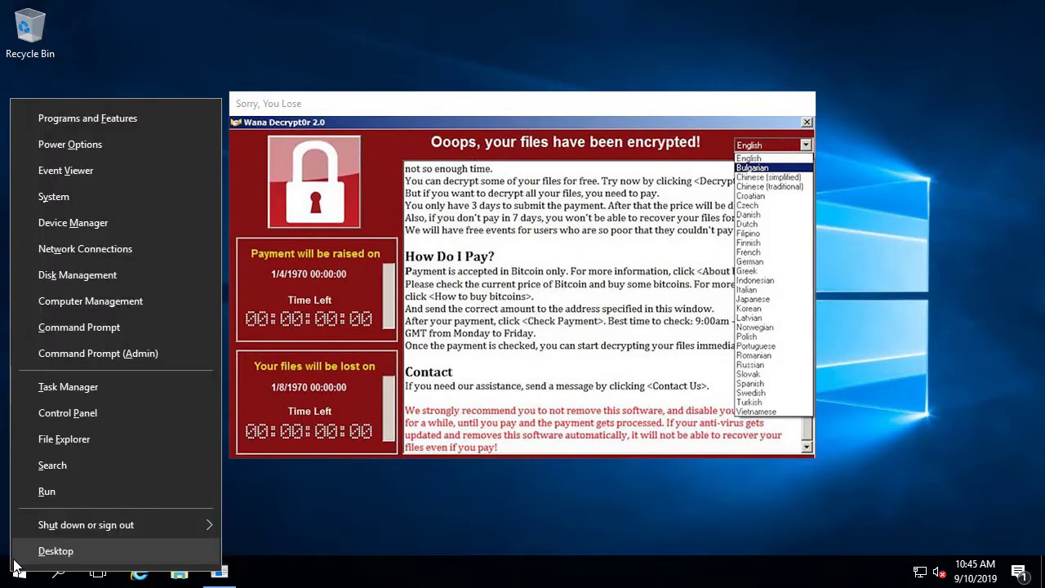
click(59, 490)
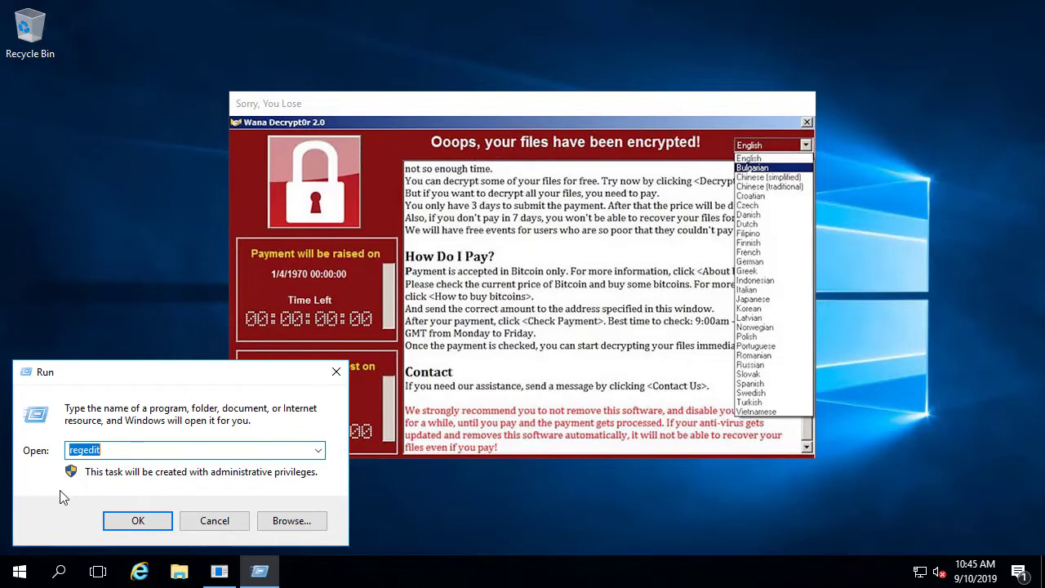
text(msconfig)
key(Return)
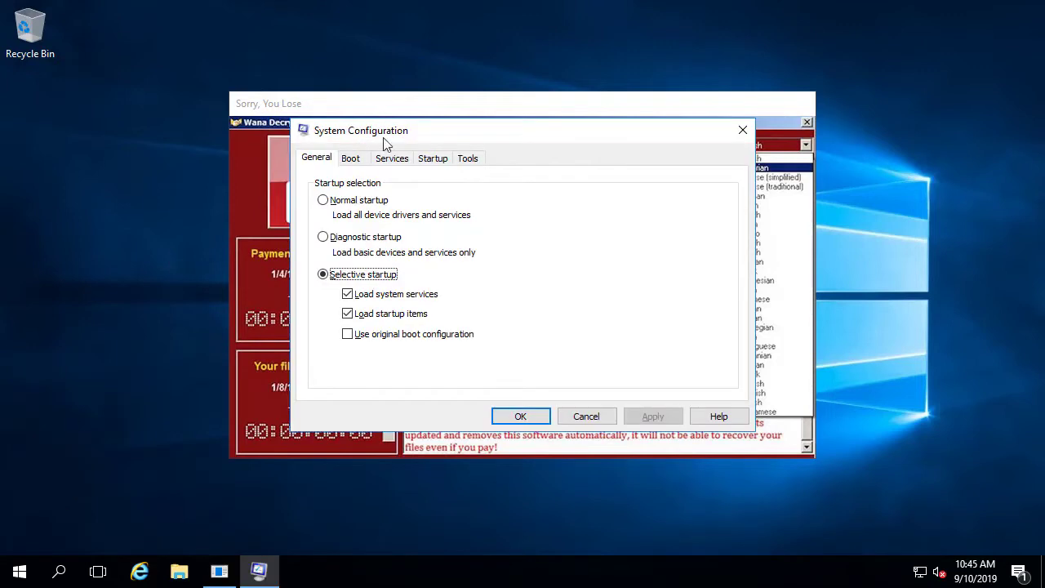
click(352, 159)
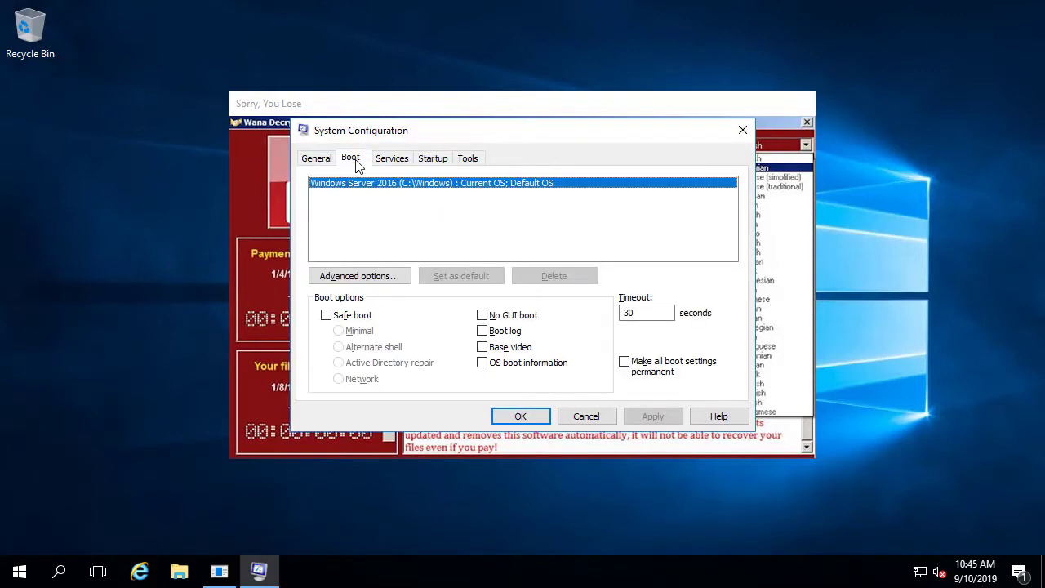
click(329, 316)
click(348, 362)
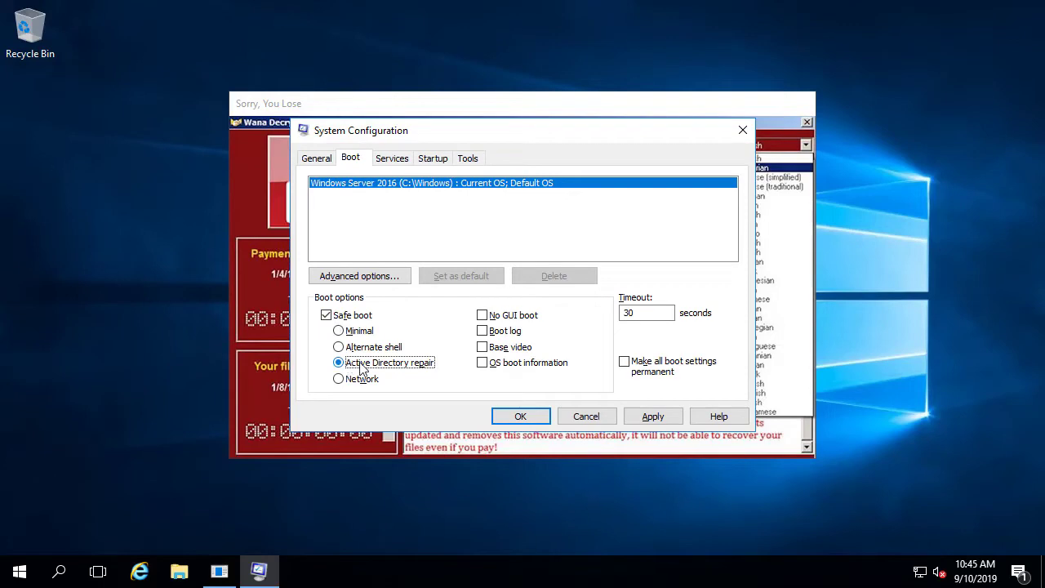
click(520, 416)
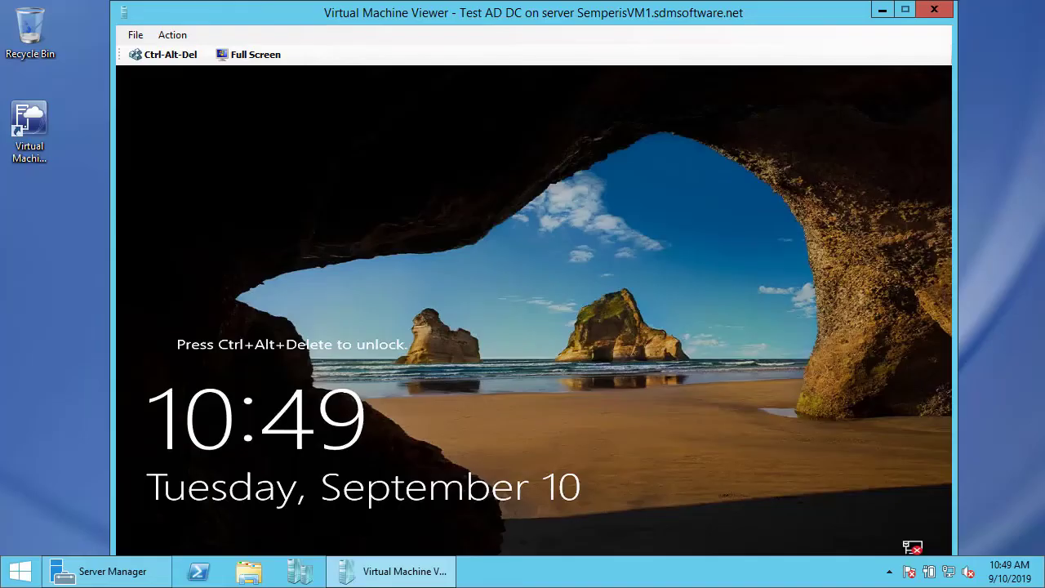
Unlock the Test AD DC virtual machine and sign in as Administrator with the account password
click(166, 54)
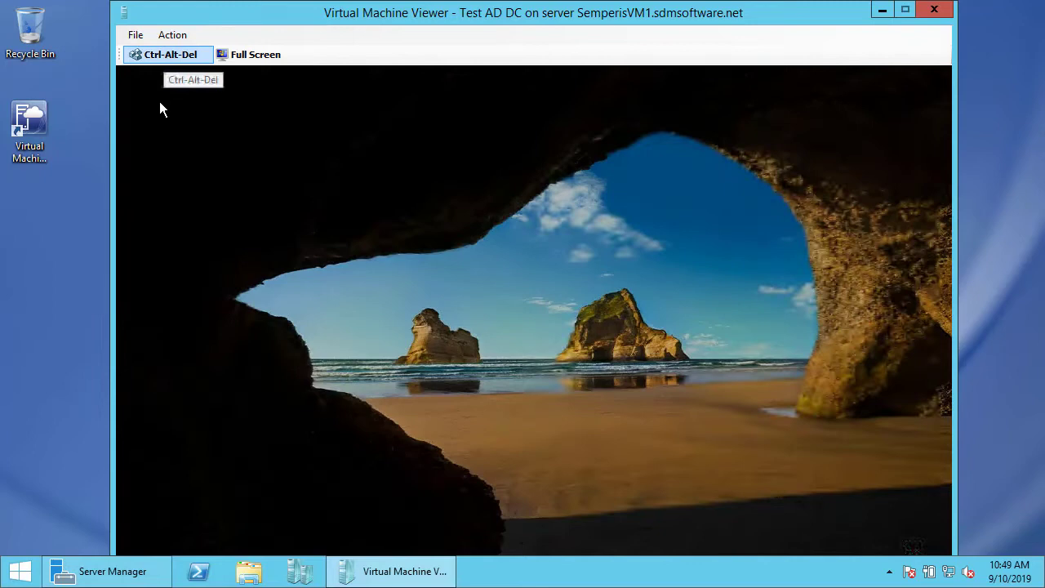
text(*****)
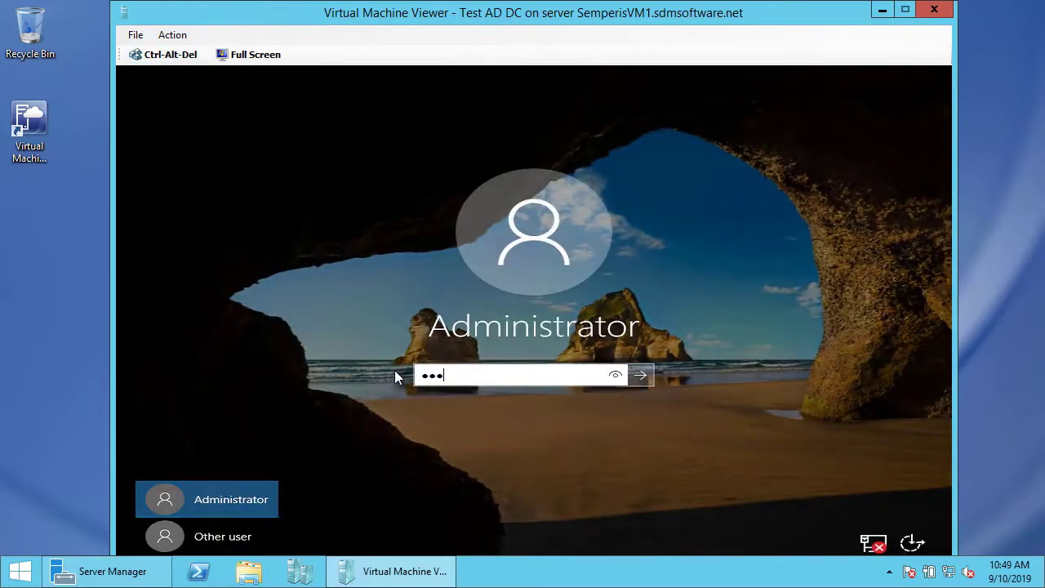
text(*)
key(BackSpace)
key(Return)
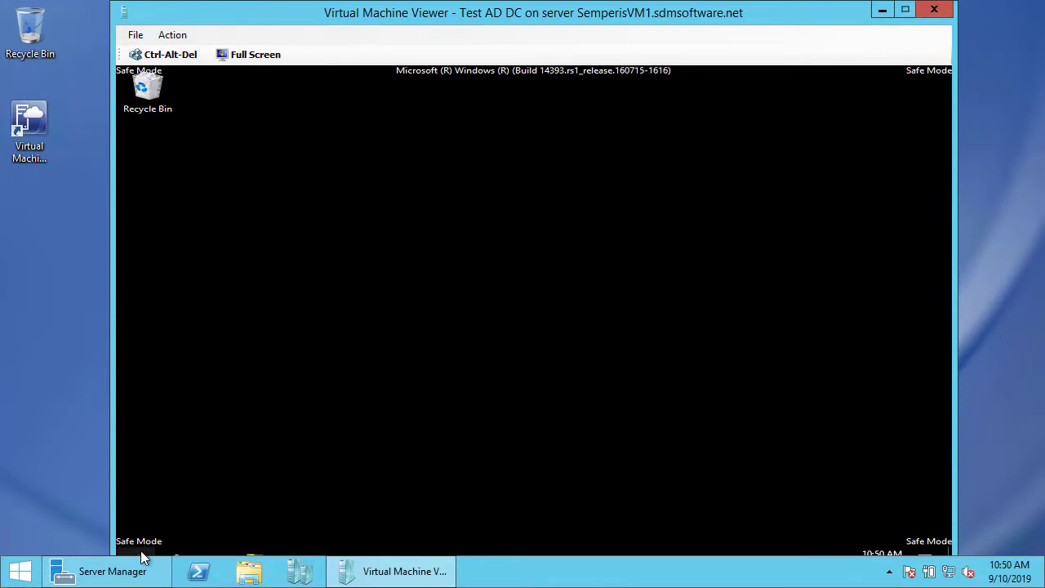
Open Windows Server Backup on the domain controller in Safe Mode
click(140, 551)
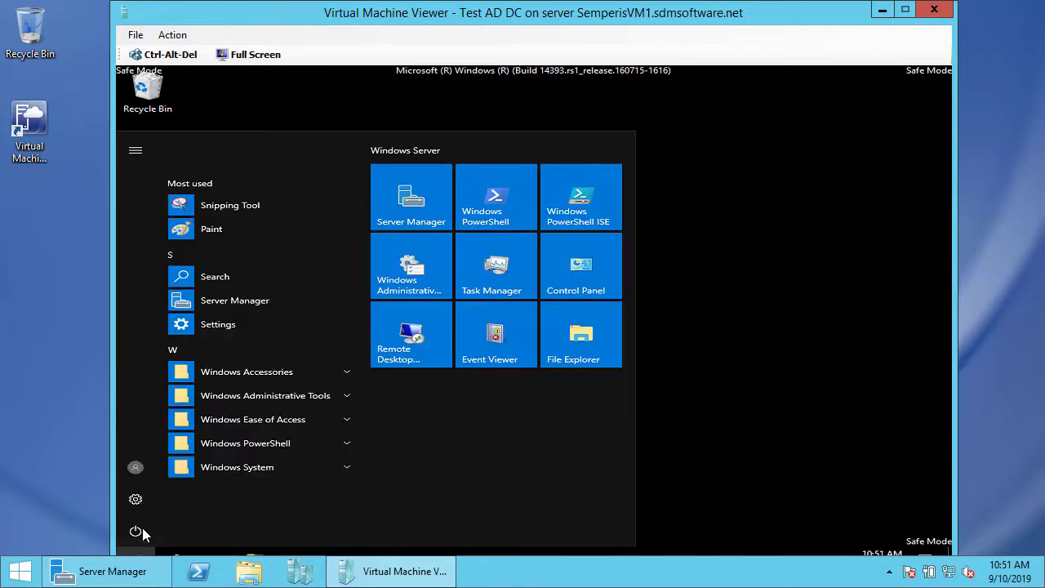
click(235, 374)
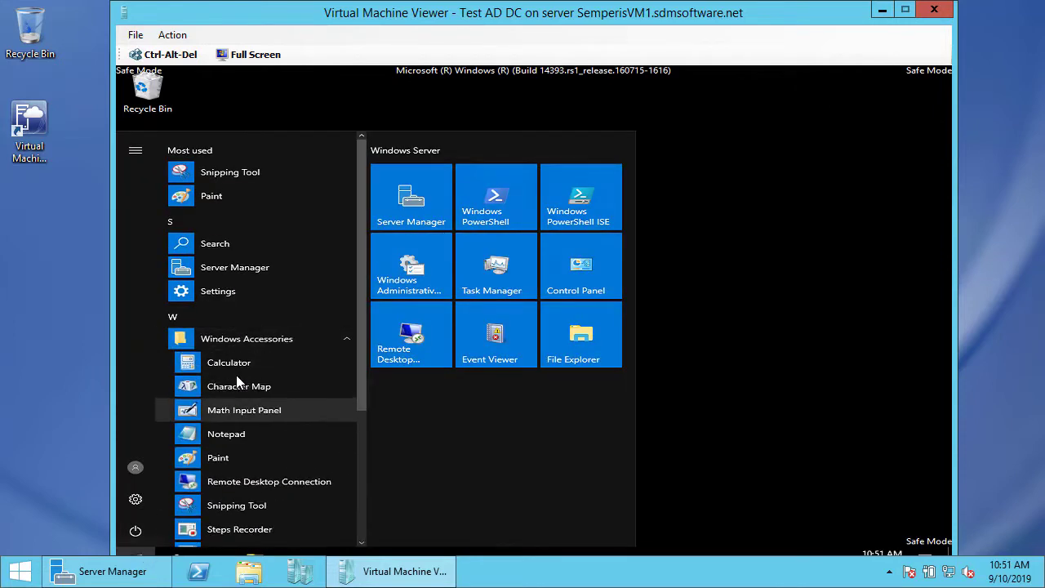
scroll(232, 386, down, 3)
click(235, 454)
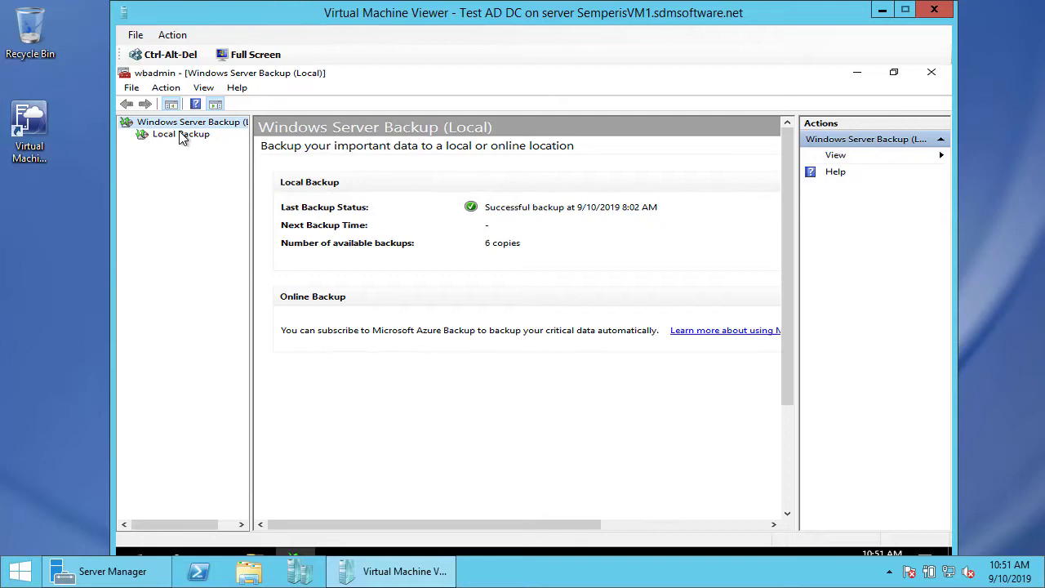
Start a recovery from the local backup stored on this server, using the 9/10/2019 8:02 AM backup
click(181, 135)
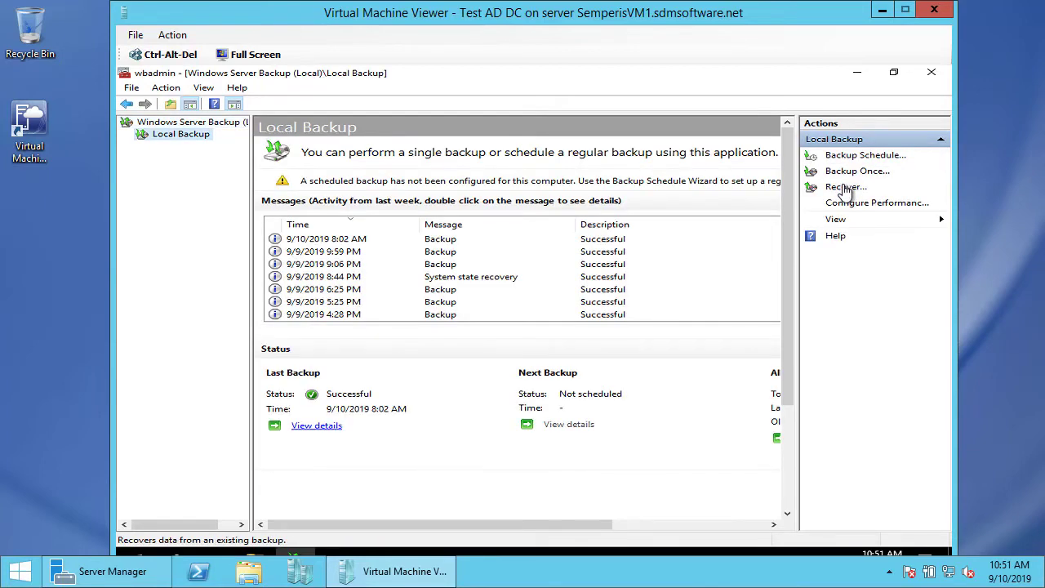
click(845, 187)
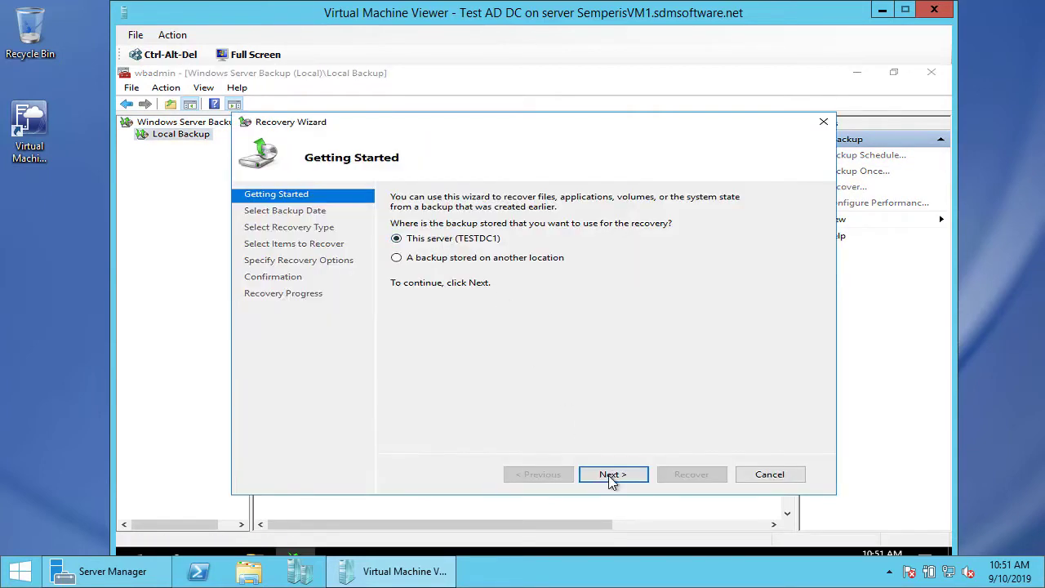
click(611, 476)
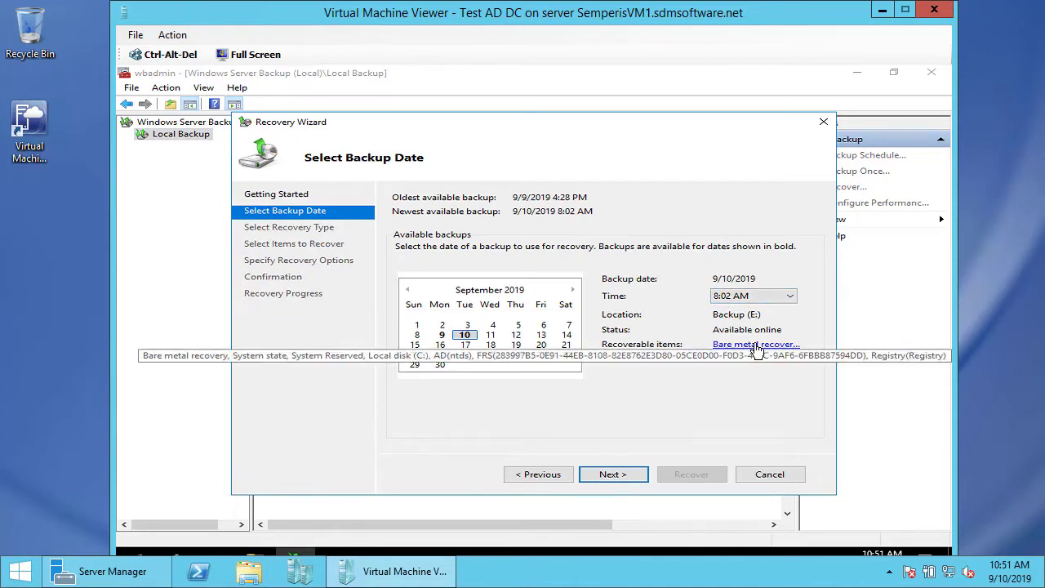
click(614, 475)
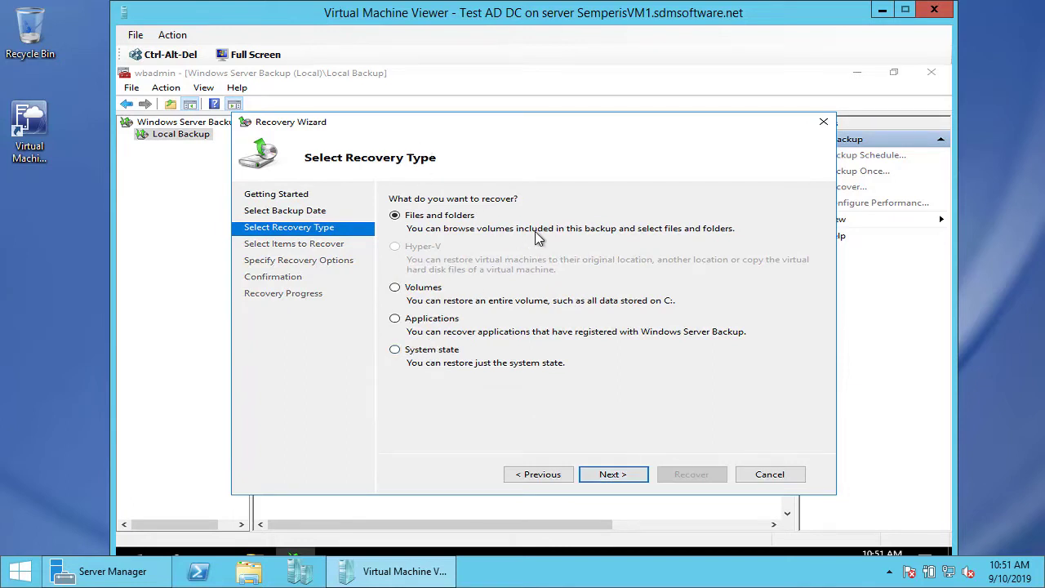
Recover all files and folders of Local disk (C:) to the original location, overwriting existing versions
key(Return)
double_click(450, 253)
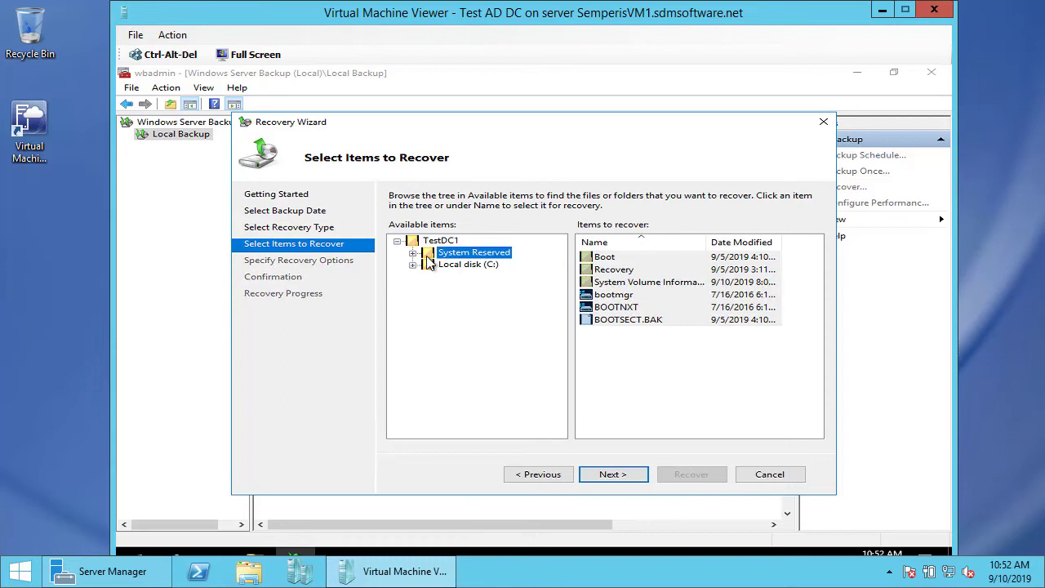
double_click(427, 267)
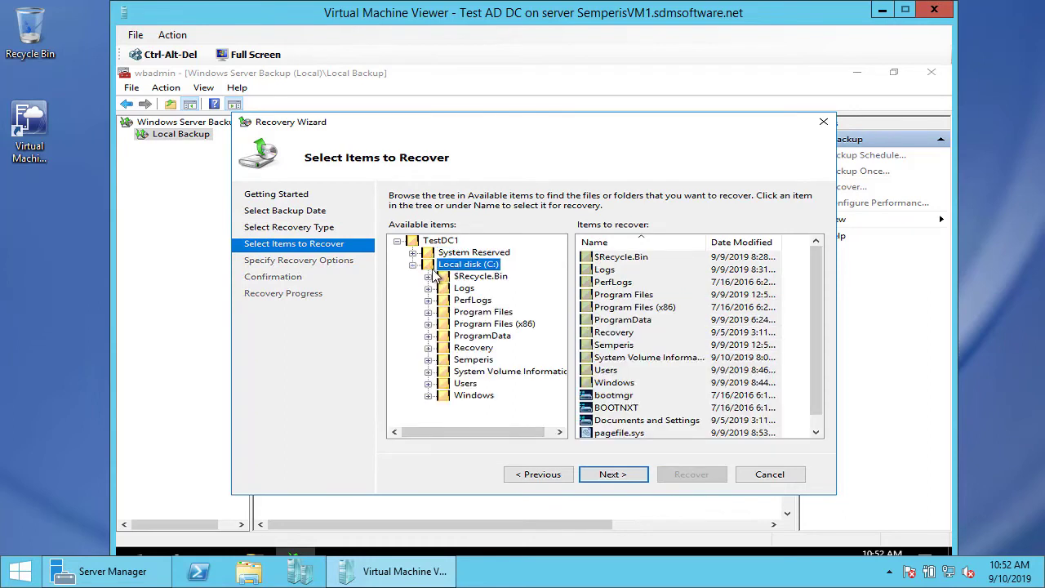
scroll(653, 337, down, 1)
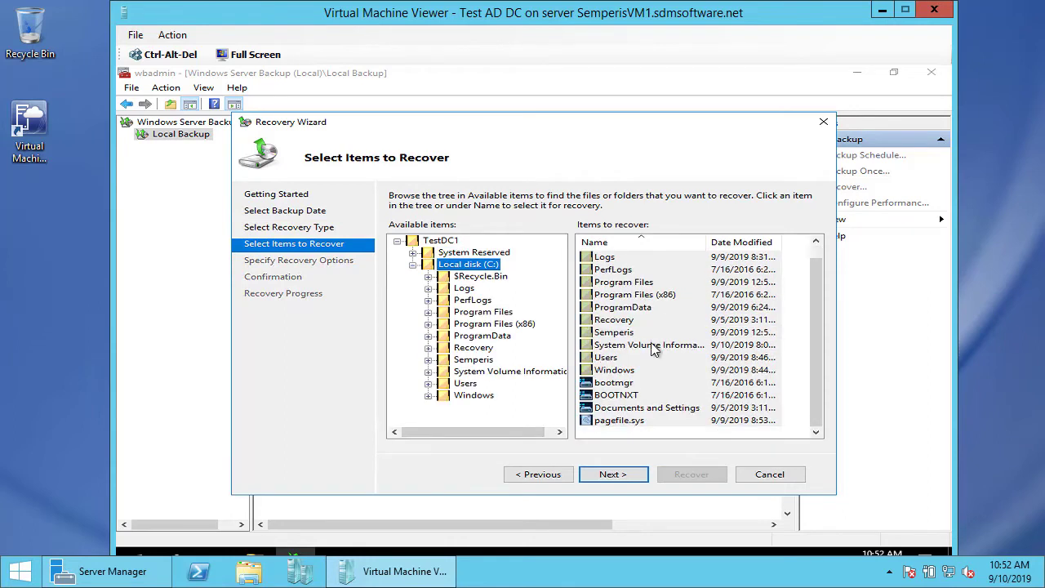
click(607, 474)
click(496, 317)
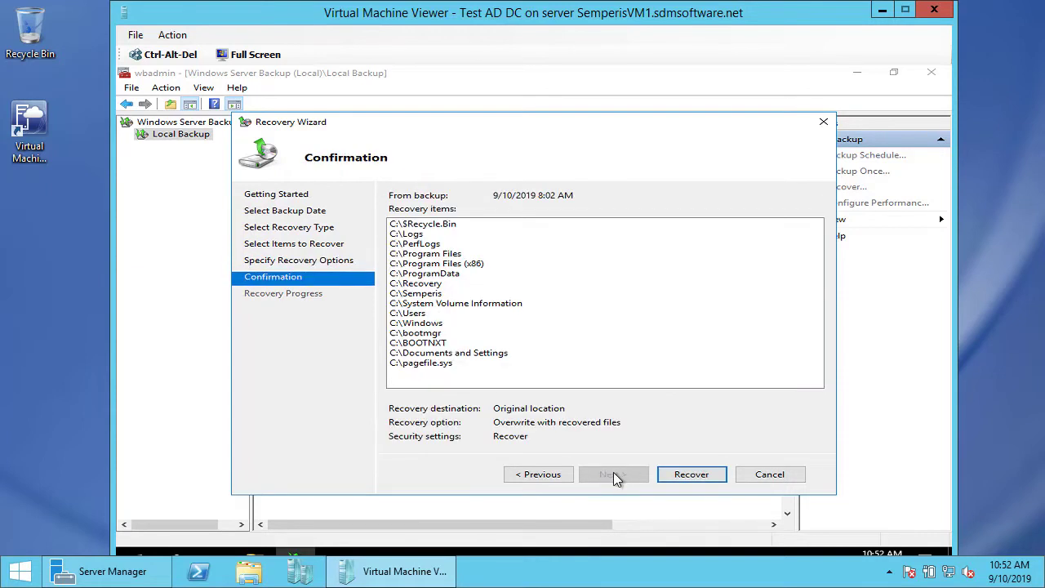
click(691, 474)
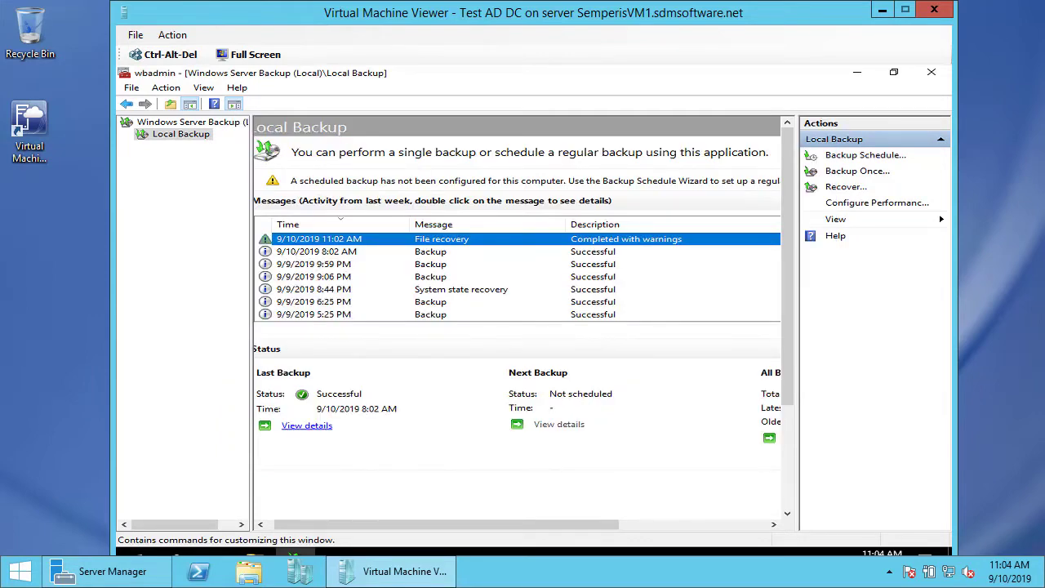
Turn off Safe boot in System Configuration and restart the server
right_click(137, 553)
click(184, 466)
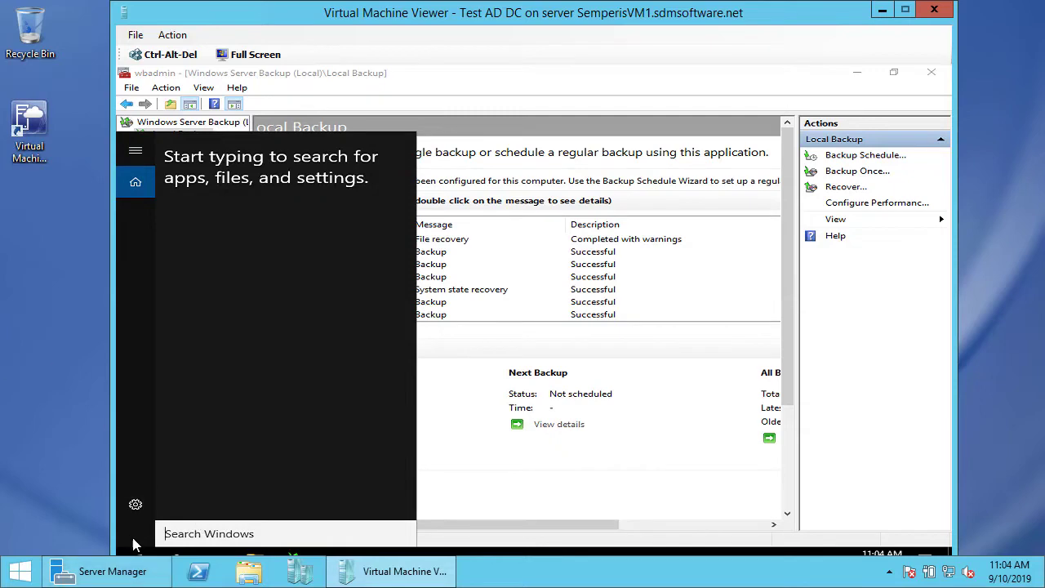
key(Escape)
click(362, 209)
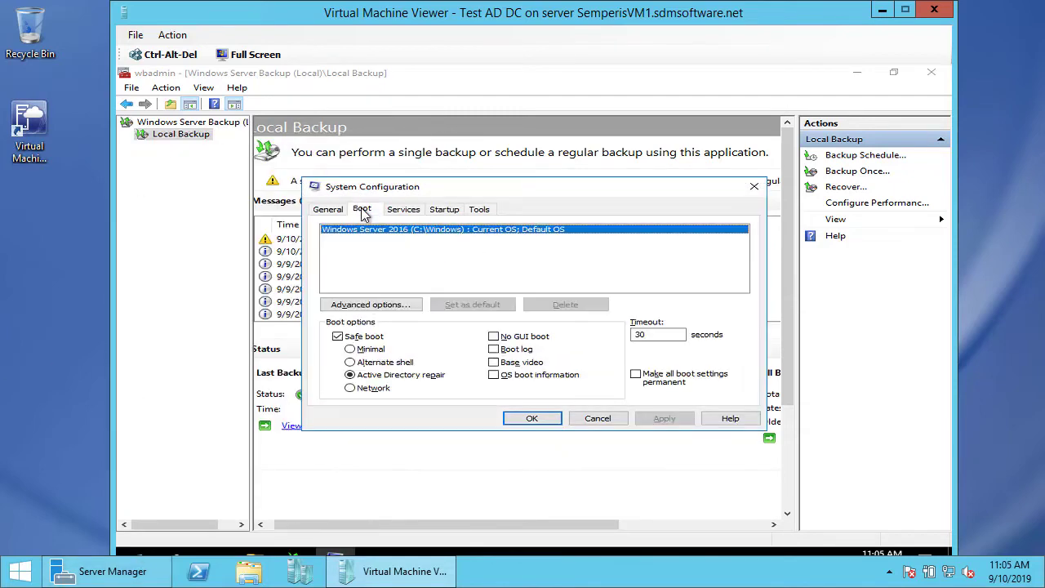
click(370, 335)
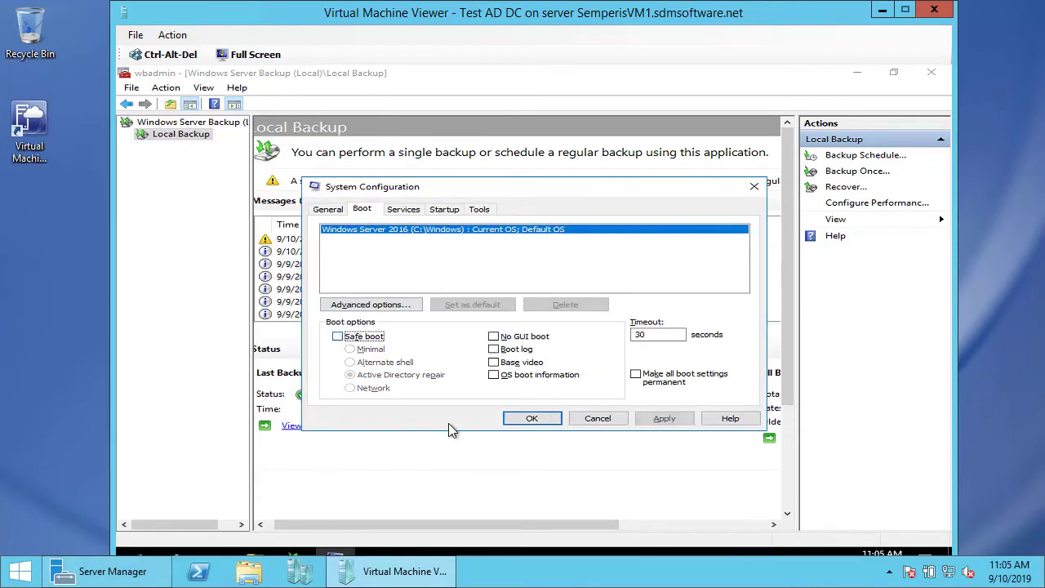
click(516, 419)
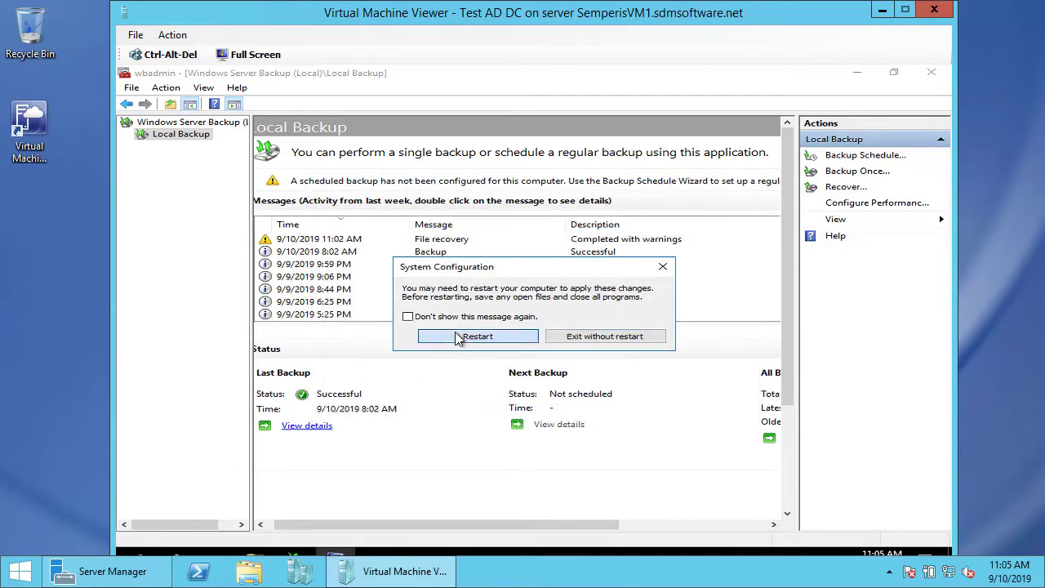
click(455, 334)
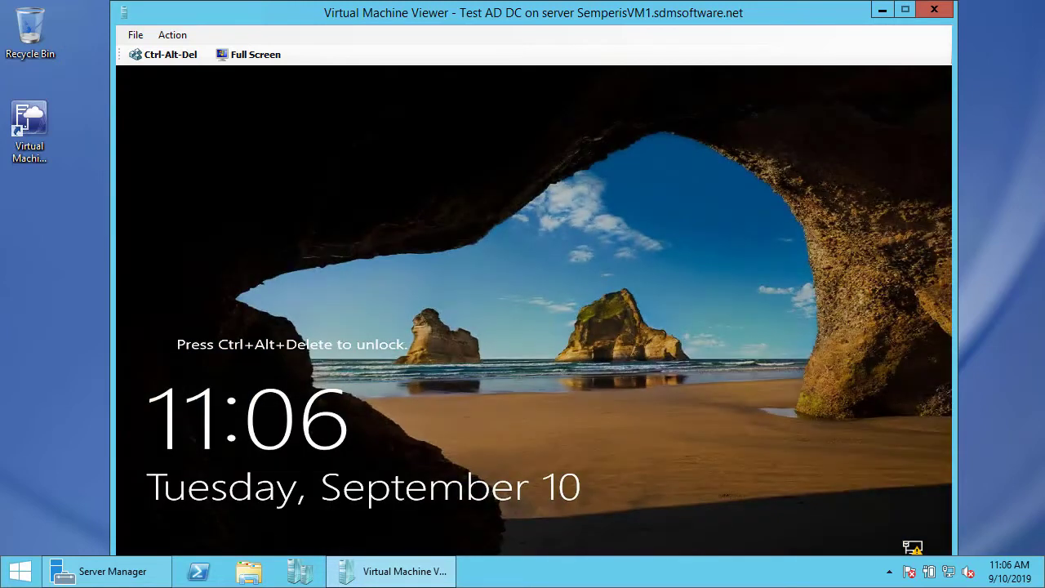
Unlock the restarted virtual machine and shut it down with the reason Other (Unplanned)
click(170, 55)
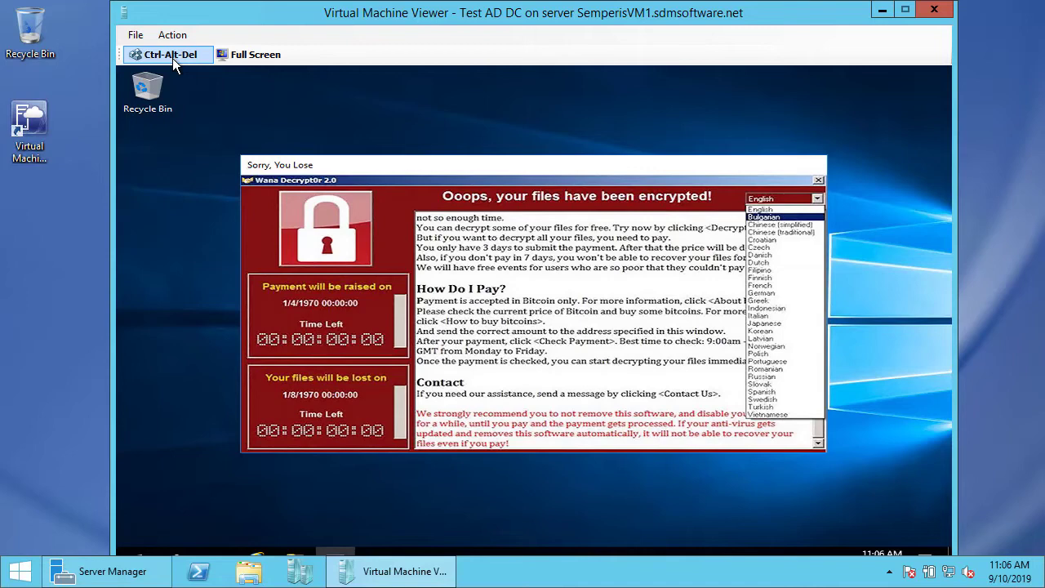
right_click(137, 555)
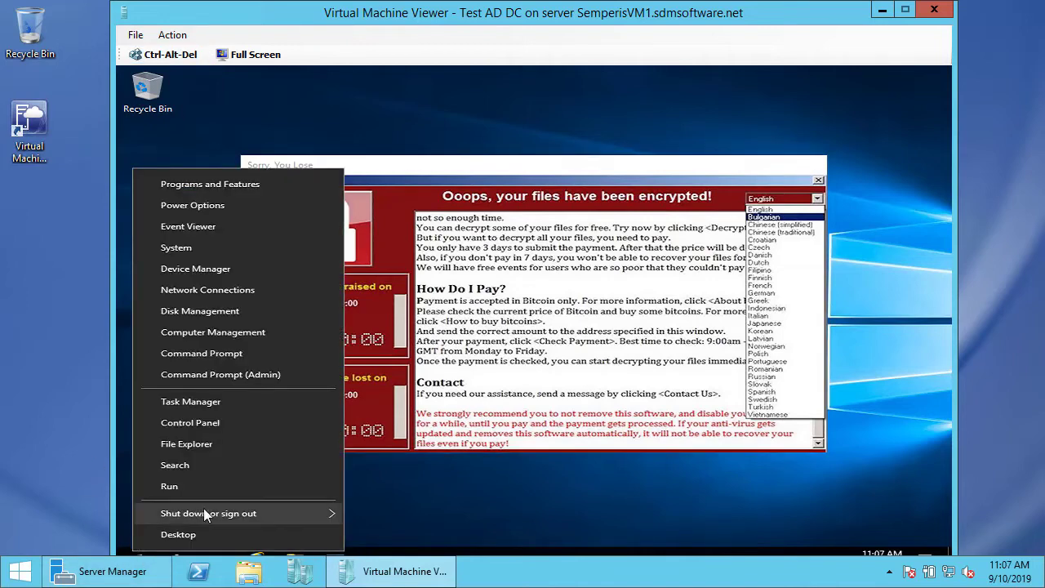
mouse_move(205, 513)
click(407, 486)
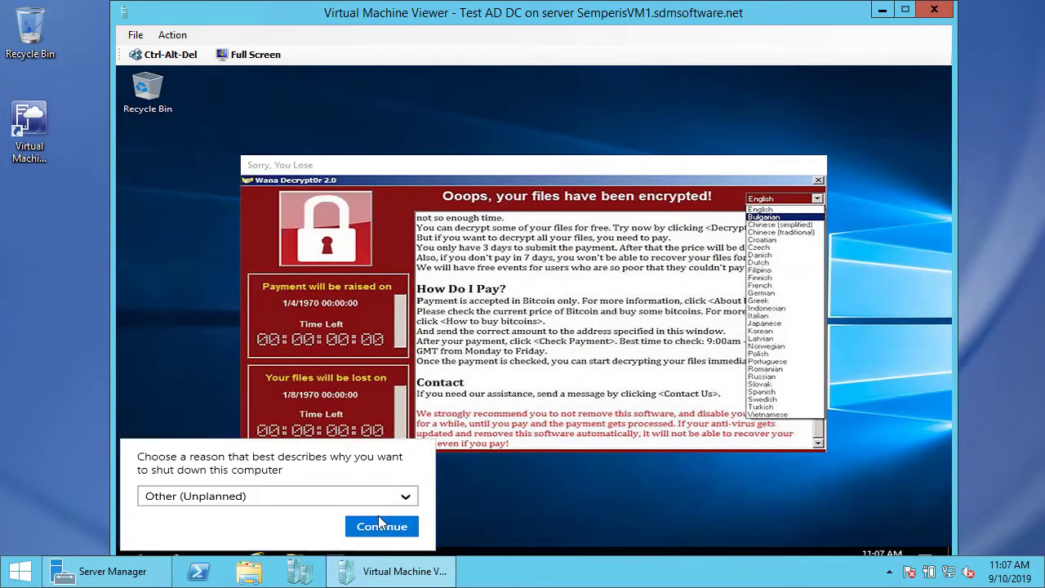
click(381, 522)
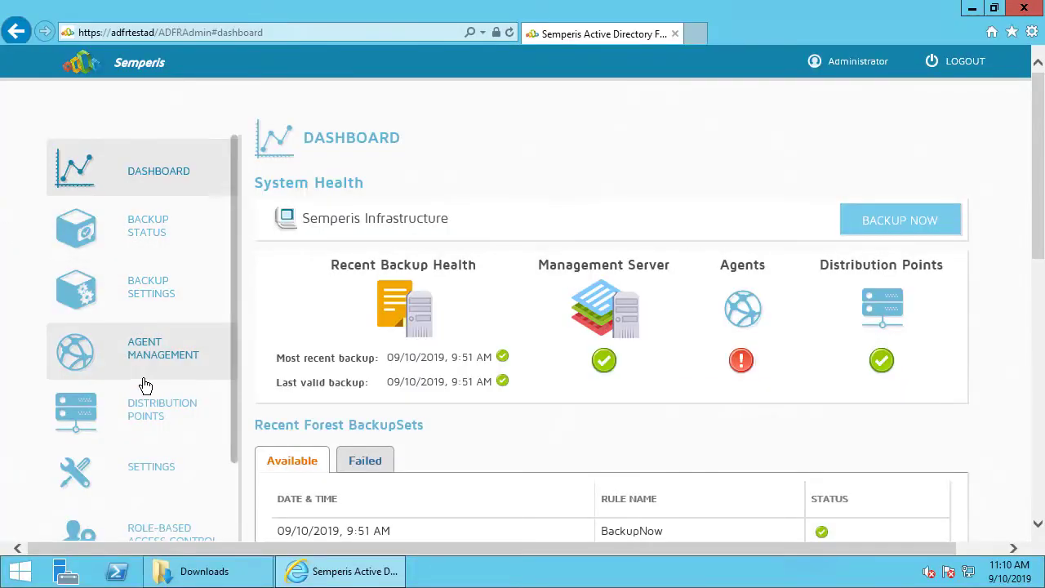
In the Semperis Active Directory Forest Recovery console, deploy the latest agent version to TestDC1 and log out
click(148, 361)
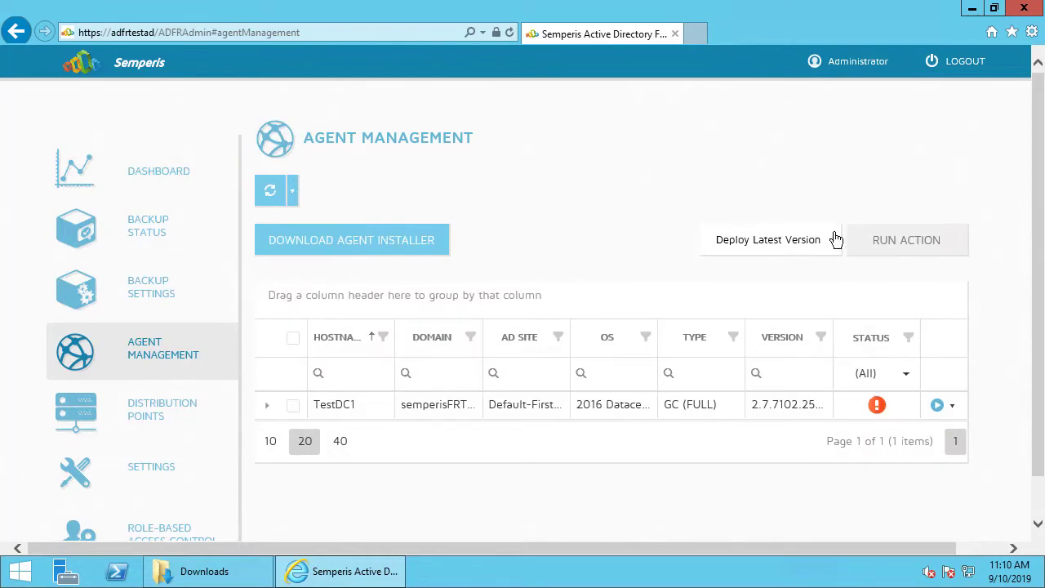
click(292, 405)
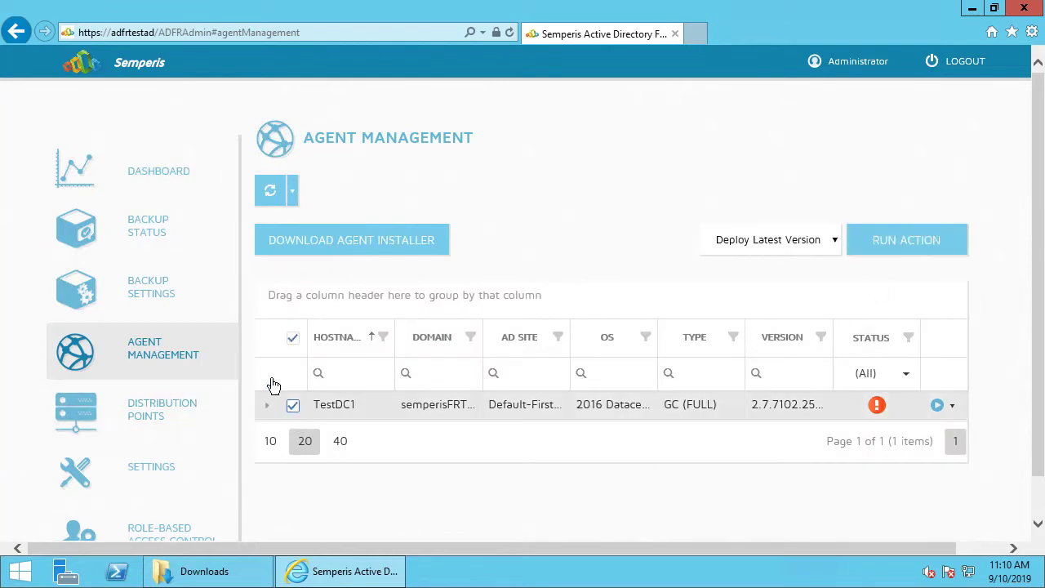
click(903, 245)
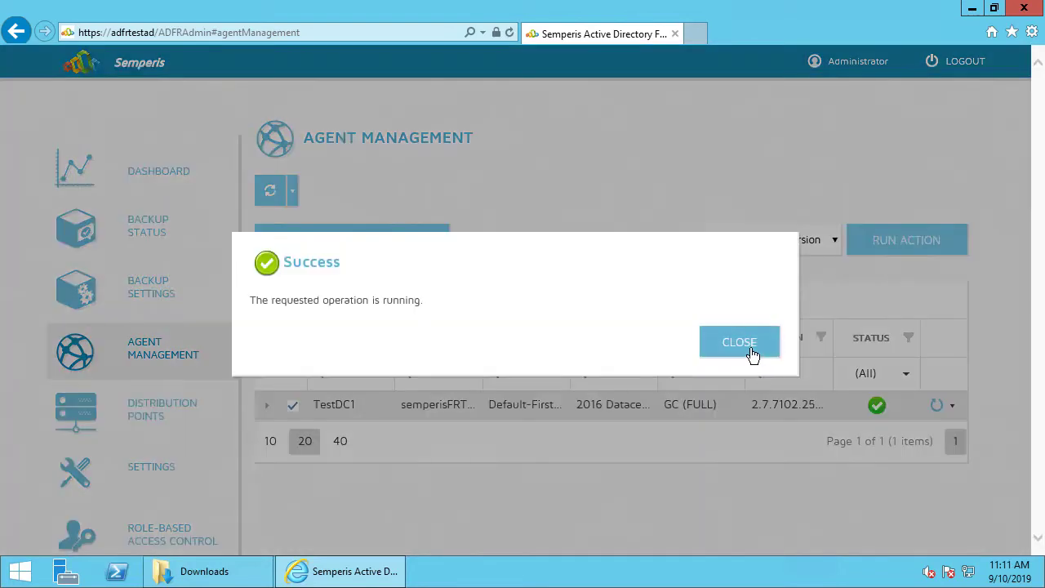
click(722, 338)
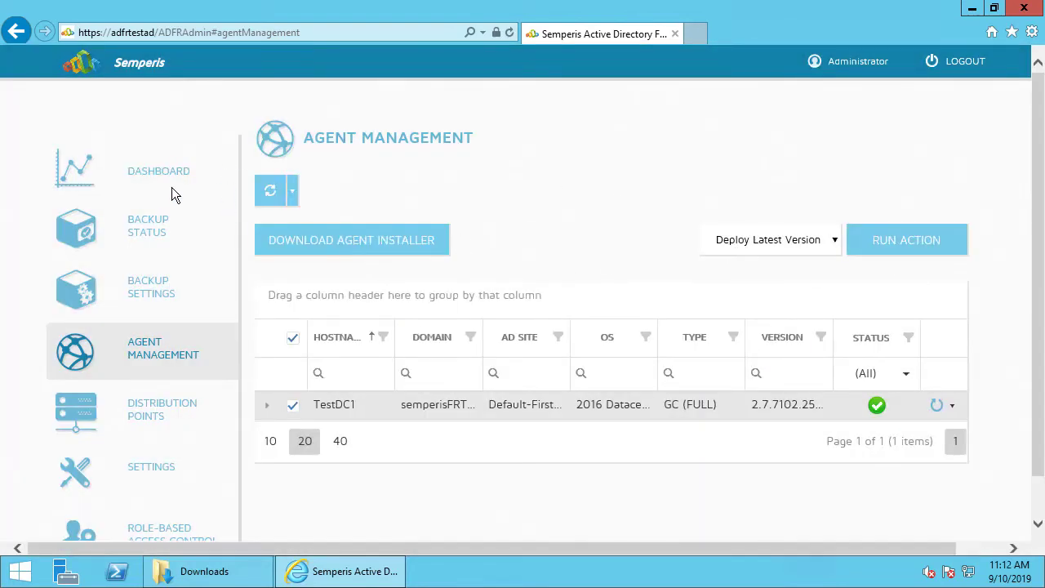
click(955, 61)
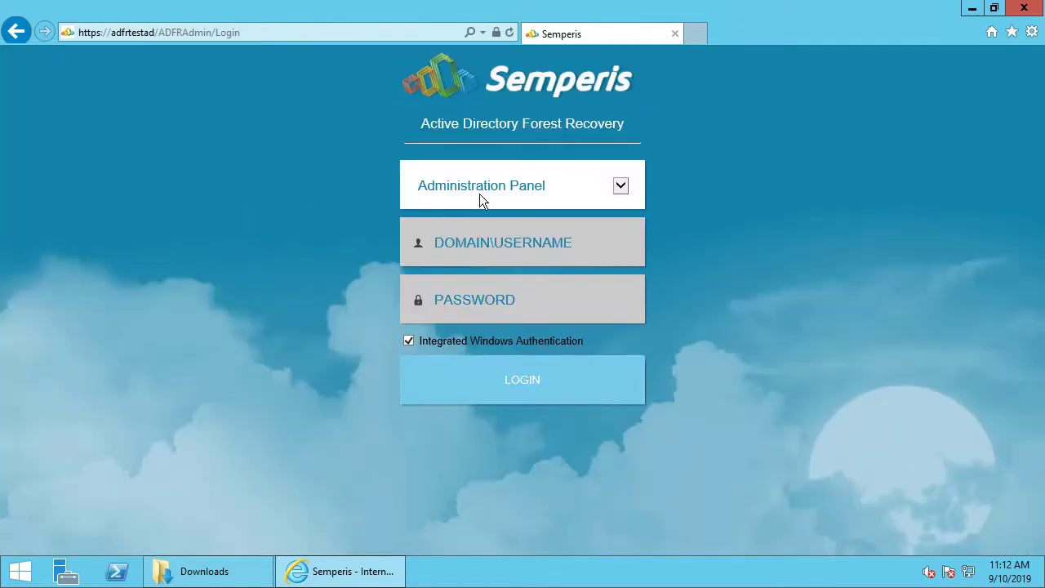
Log in to the Recovery Panel on ADFRTESTAD as administrator with the account password
click(480, 196)
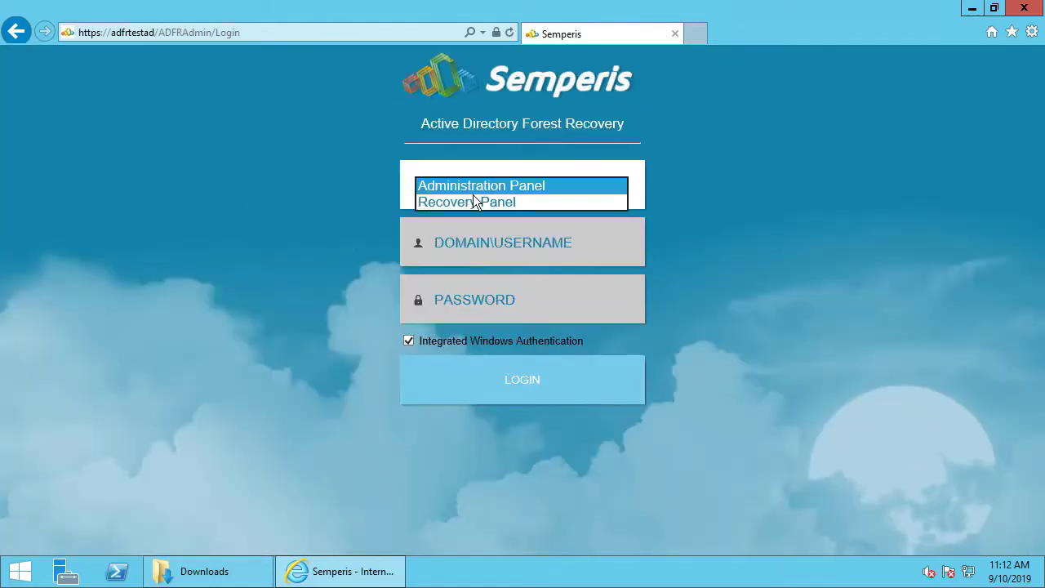
click(471, 205)
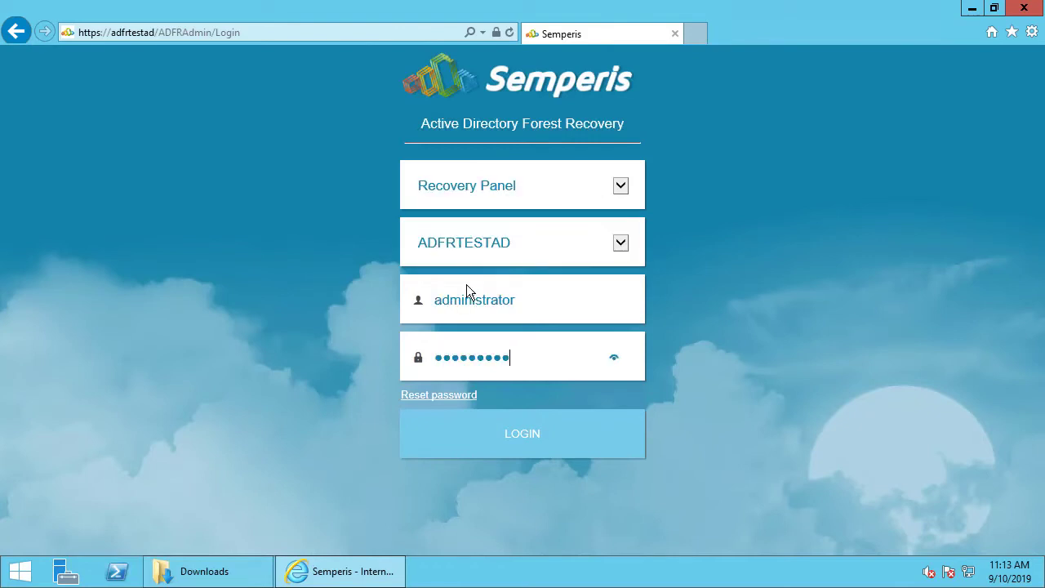
key(Return)
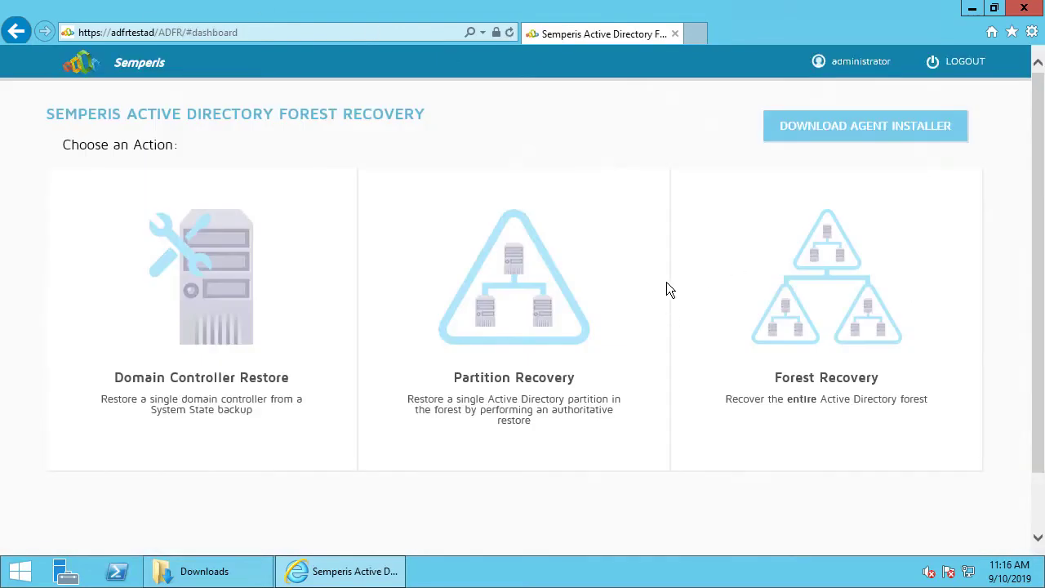
Begin a Forest Recovery of the entire forest using the 09/10/2019, 9:51 AM backup set
click(831, 327)
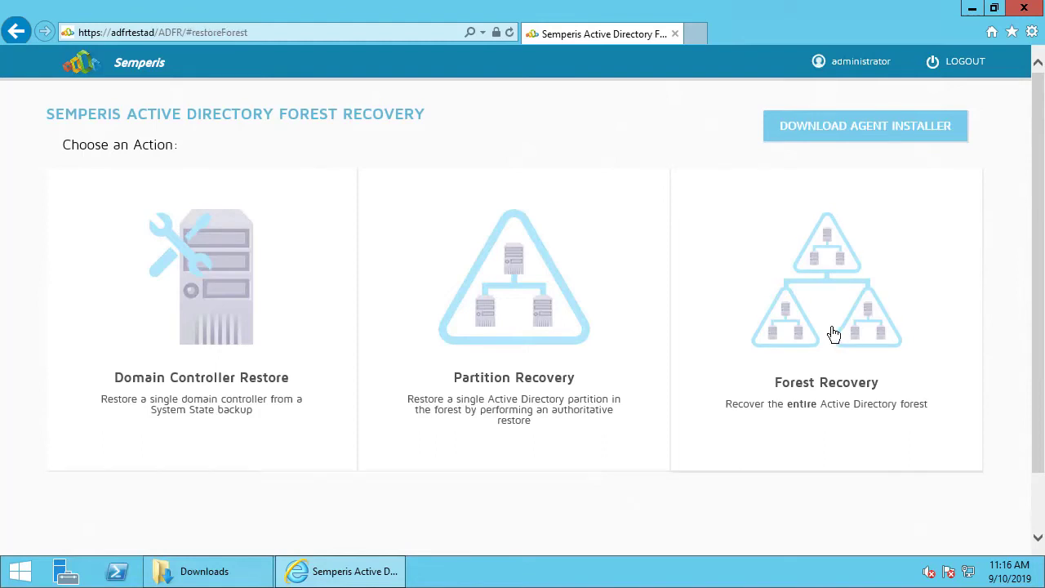
click(619, 206)
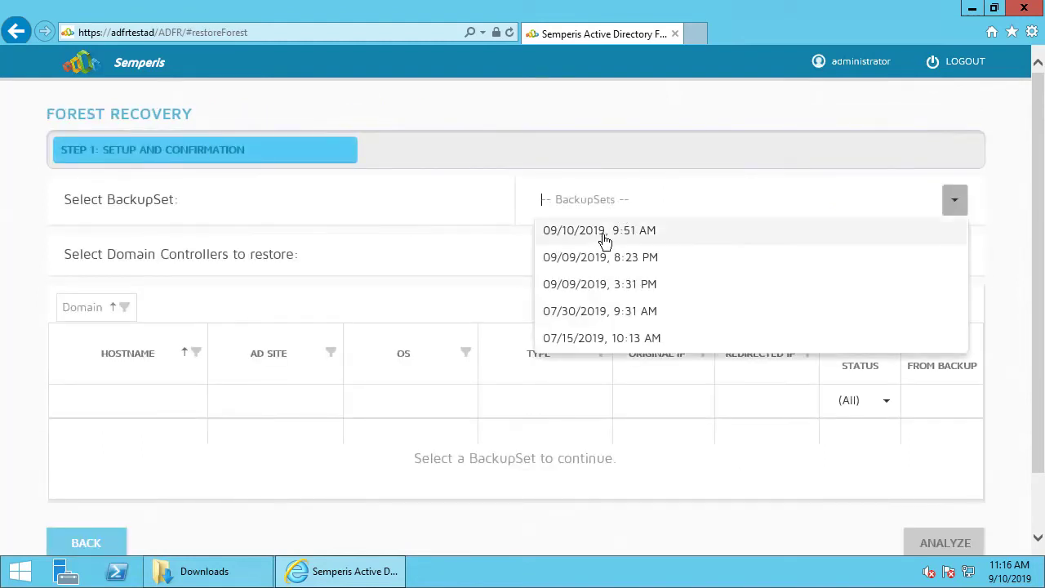
click(604, 232)
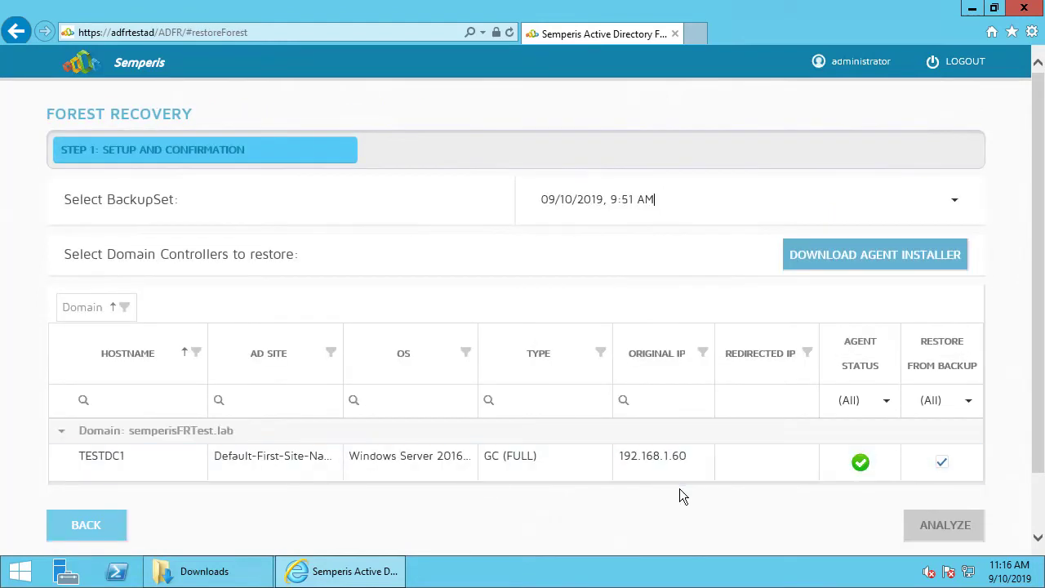
Analyze the forest recovery with TESTDC1 restored from backup, and confirm the start of the restore
click(927, 479)
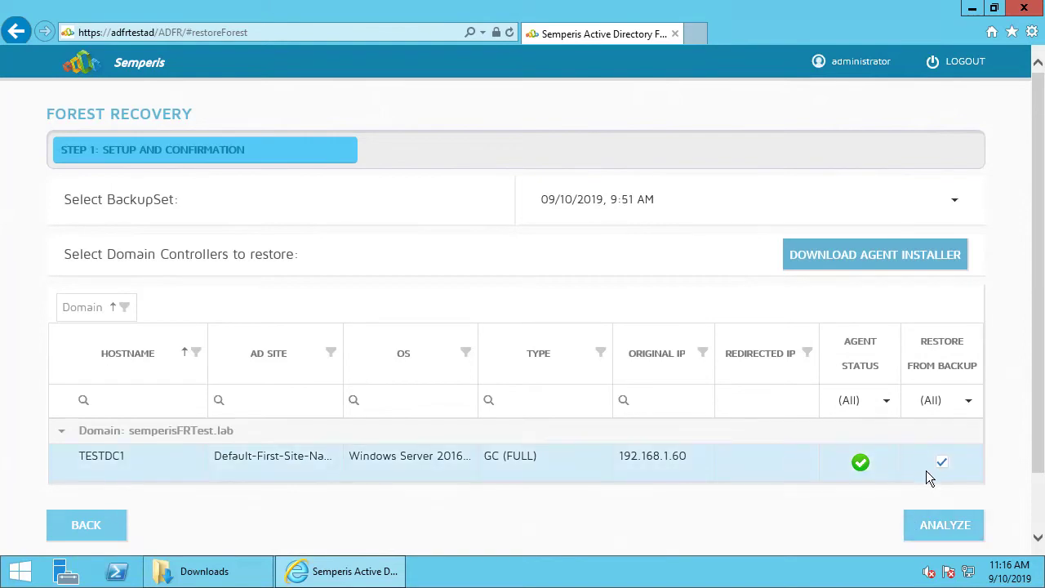
click(945, 530)
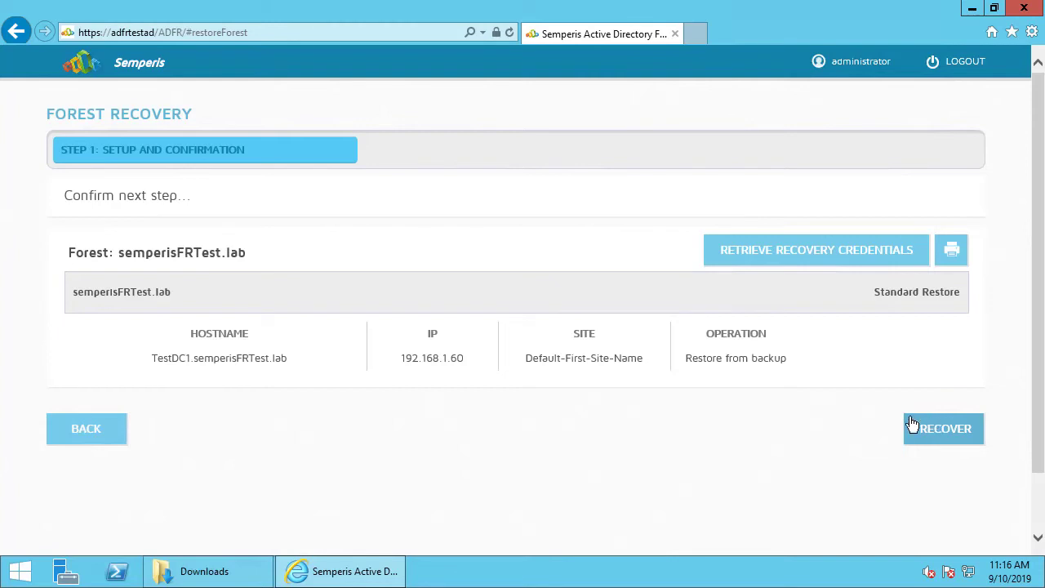
click(937, 433)
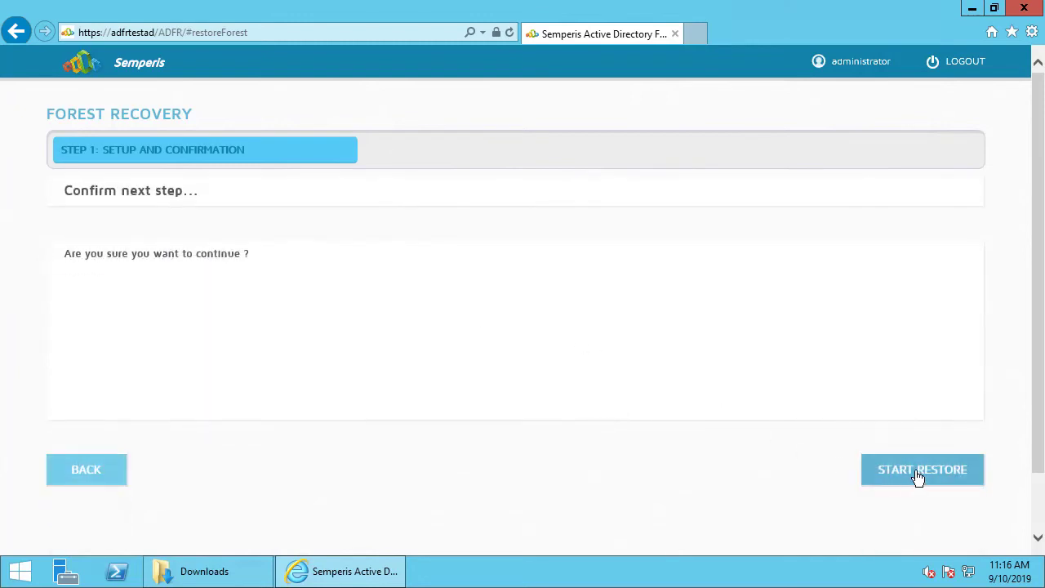
click(919, 475)
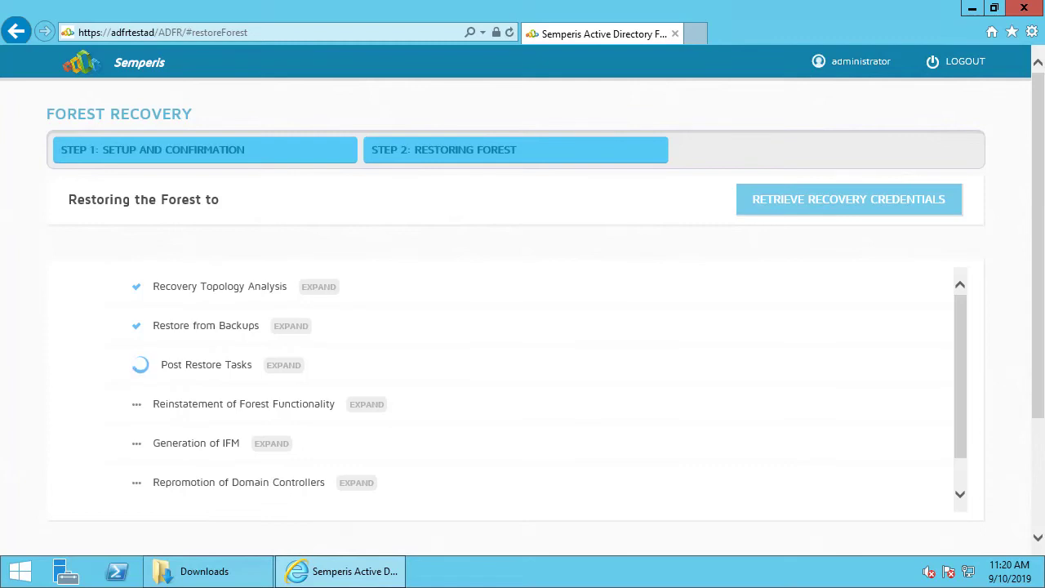
Follow the details of Post Restore Tasks and Reinstatement of Forest Functionality through to completion, and proceed past the Restoring Forest stage
click(287, 365)
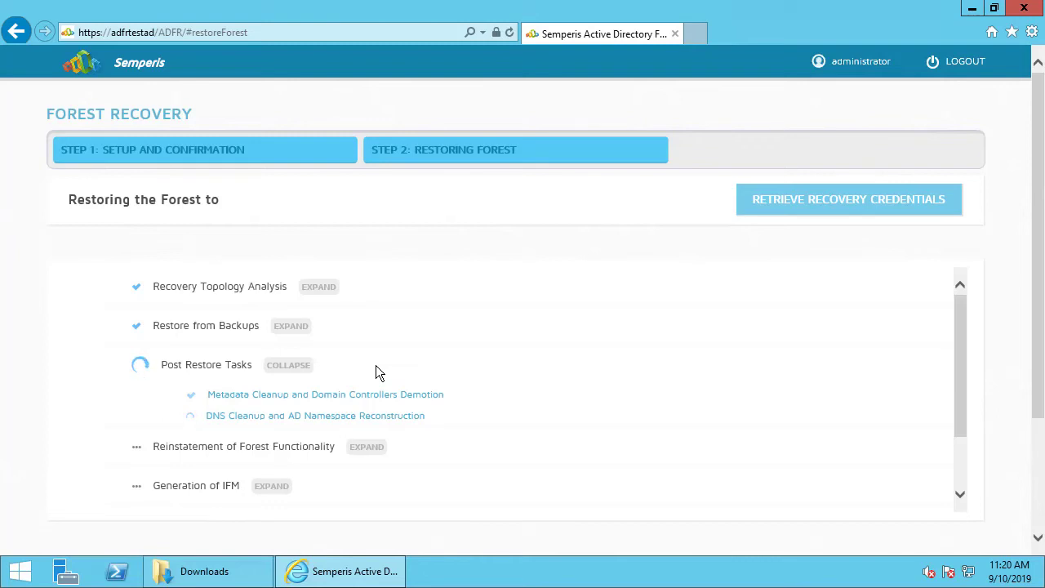
click(366, 447)
scroll(245, 417, down, 1)
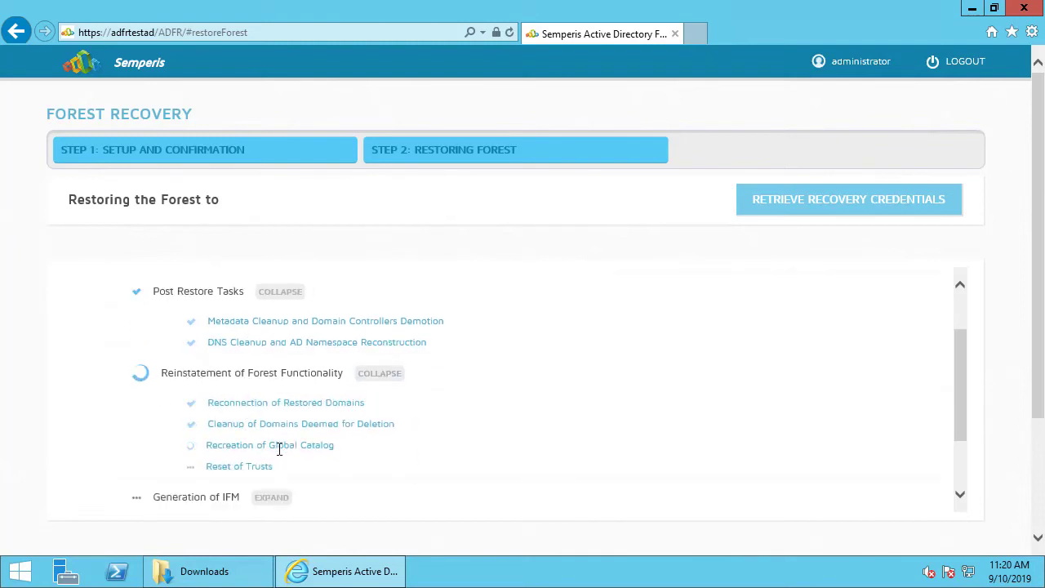
scroll(275, 441, down, 1)
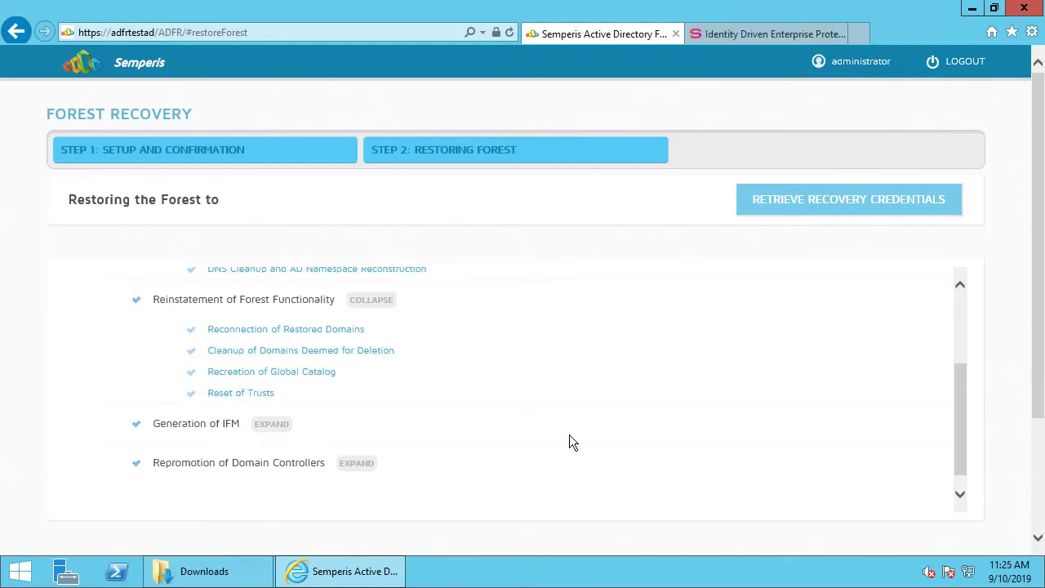
scroll(569, 437, down, 2)
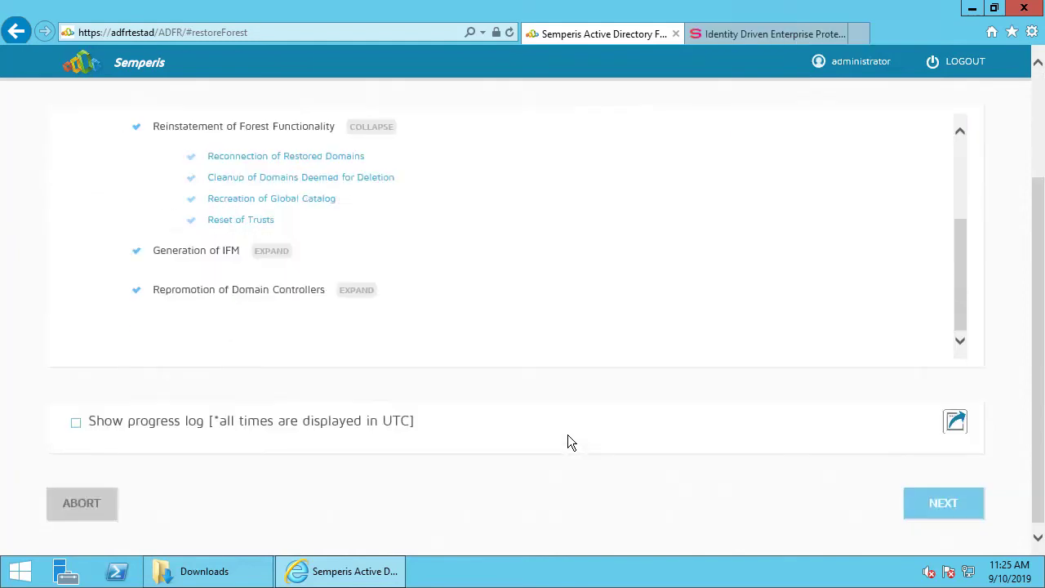
click(945, 504)
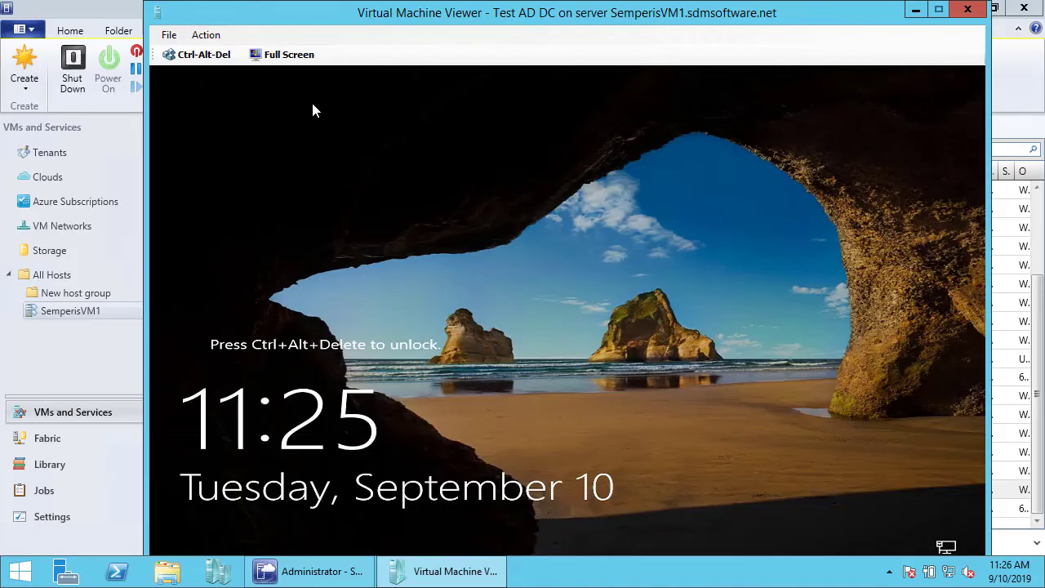
Unlock the Test AD DC virtual machine by signing in with the domain administrator's password
click(196, 55)
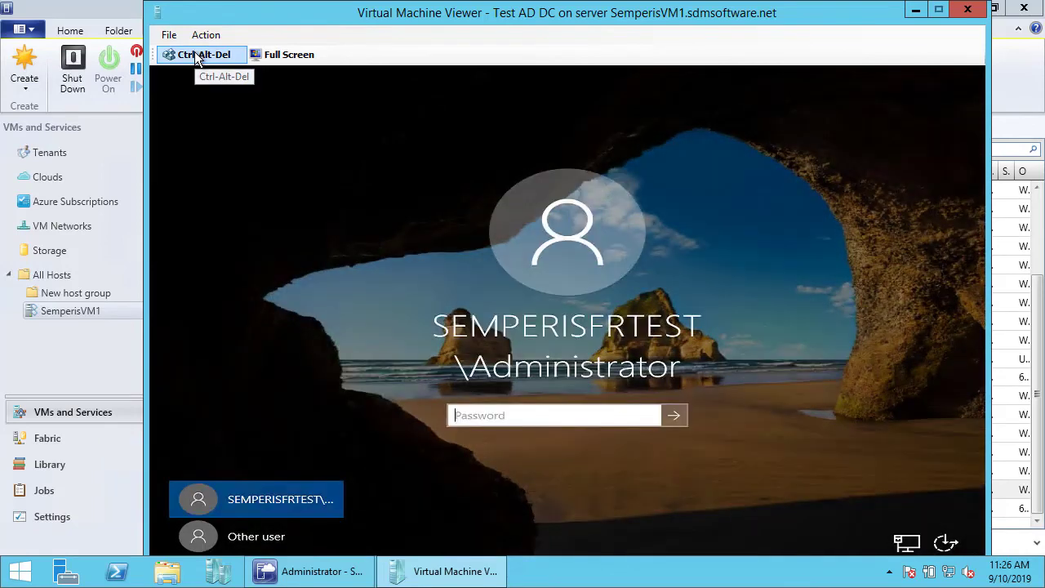
text(*****)
key(Return)
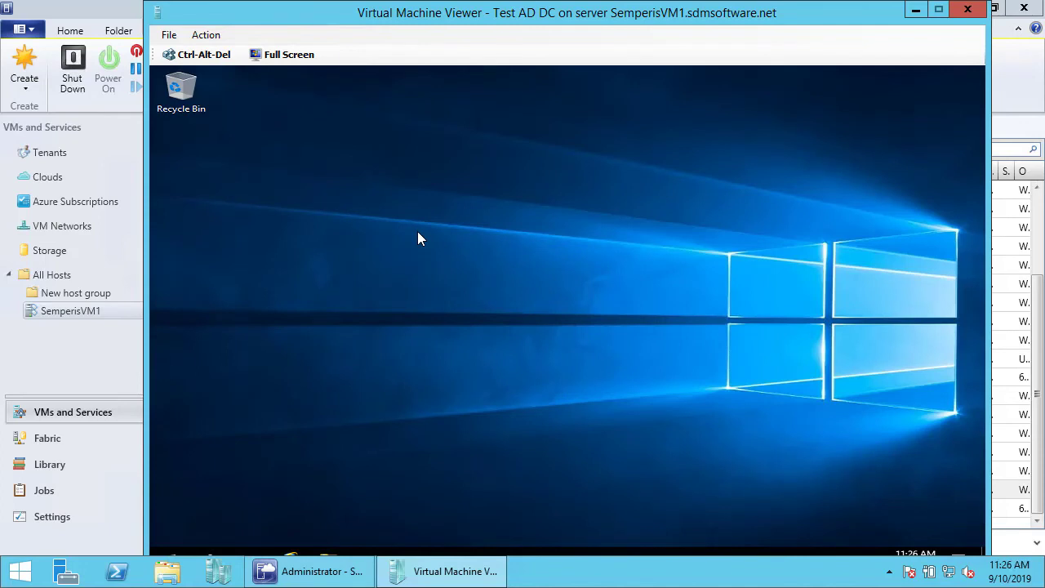